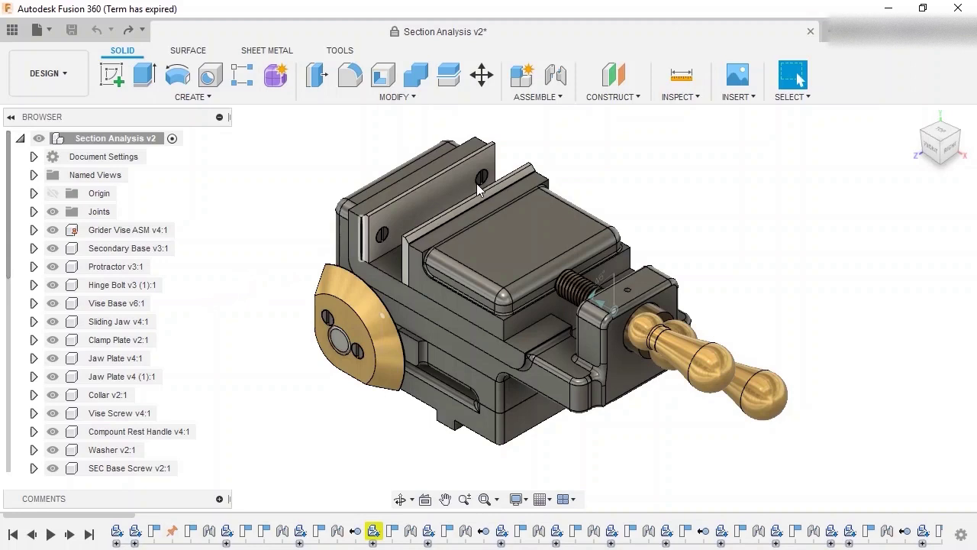
Step: Apply a hatched section analysis that cuts the vise along the XY origin plane
left_click(680, 99)
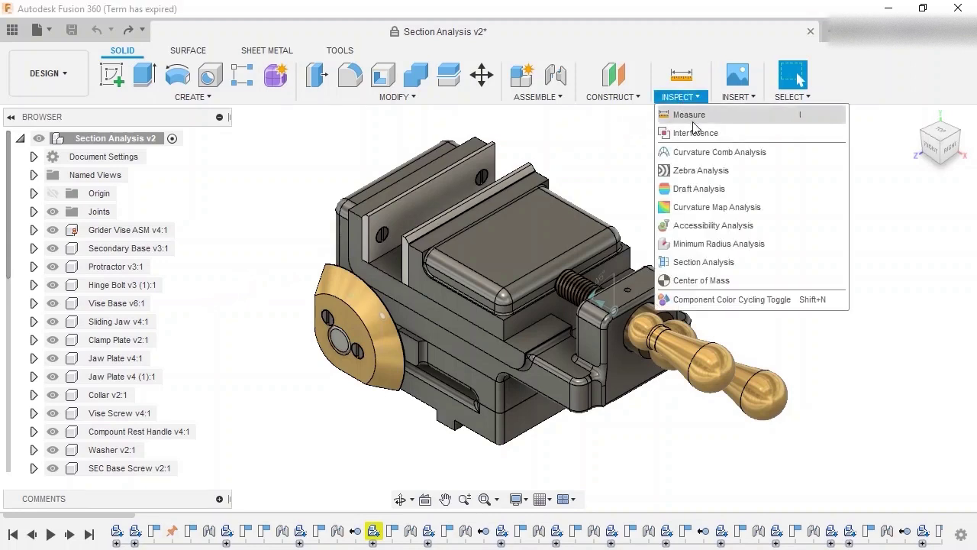
left_click(762, 263)
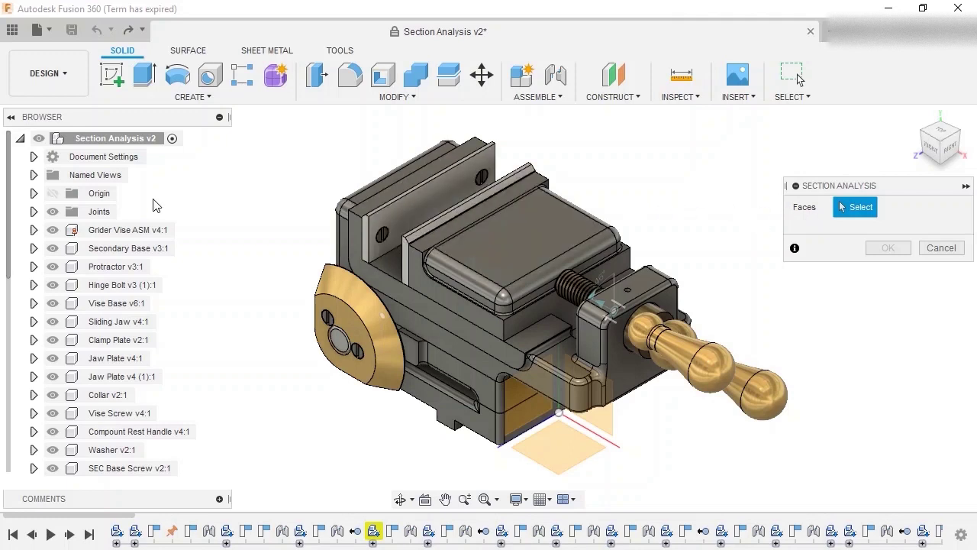
left_click(33, 193)
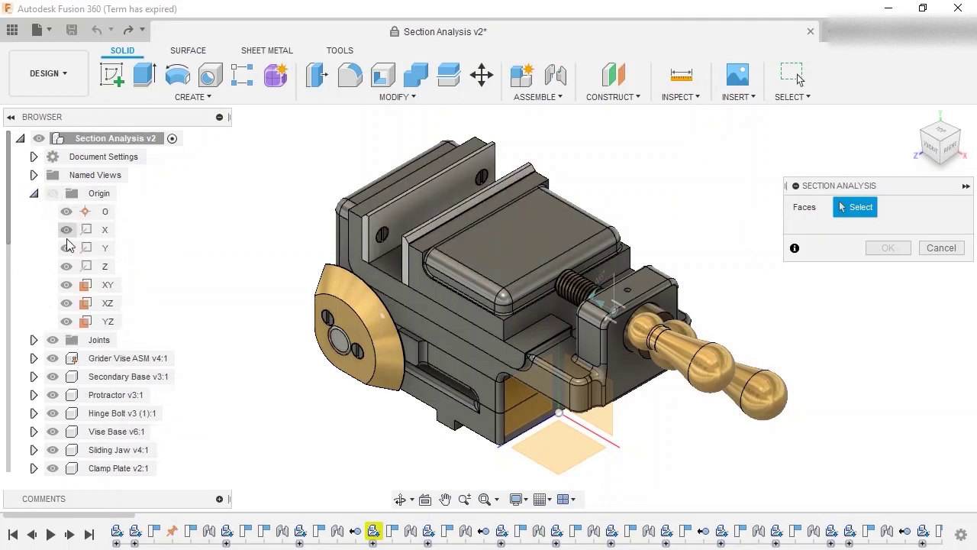
left_click(103, 286)
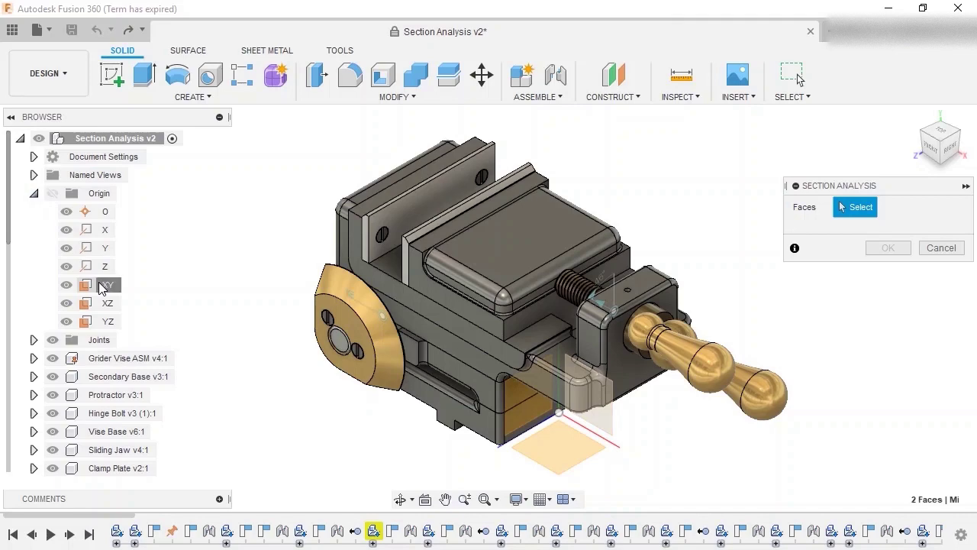
left_click(34, 193)
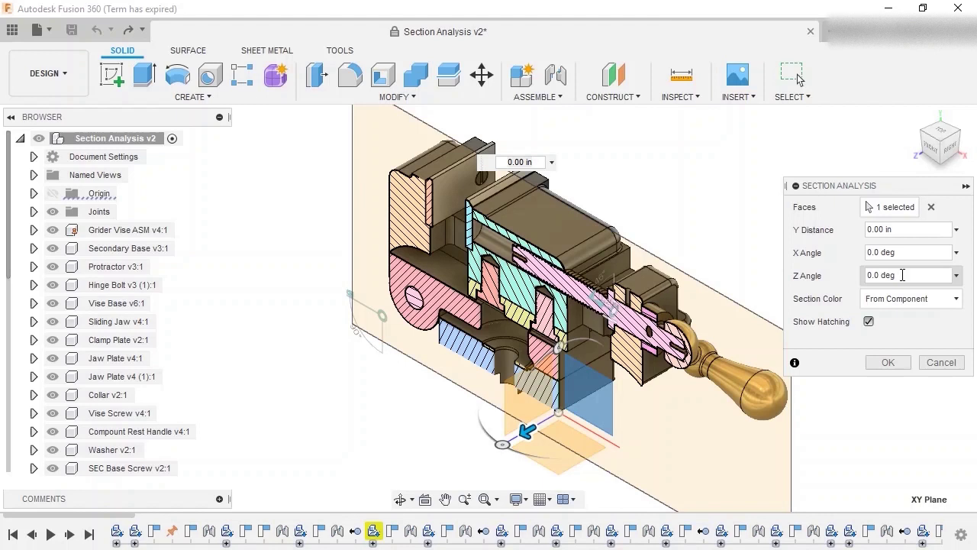
left_click(906, 365)
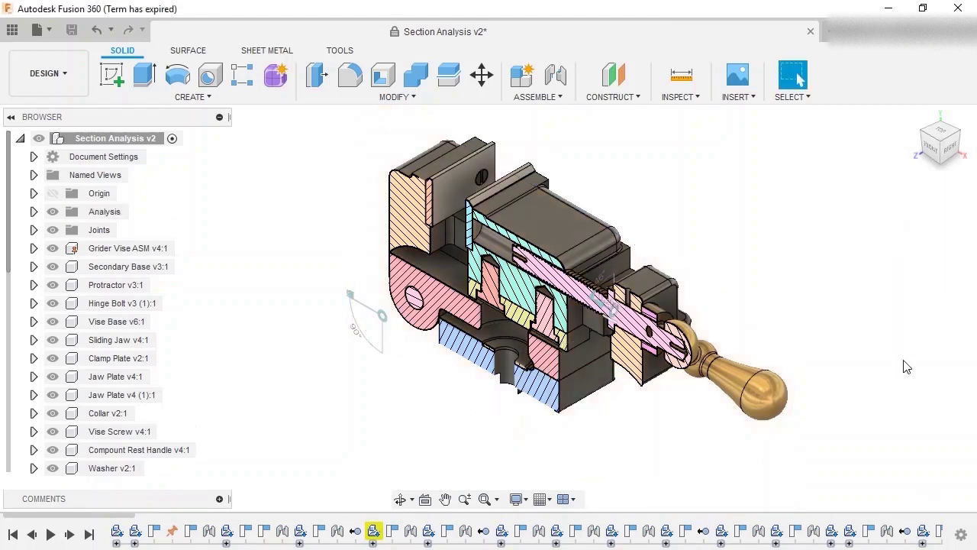
left_click(34, 211)
left_click(67, 232)
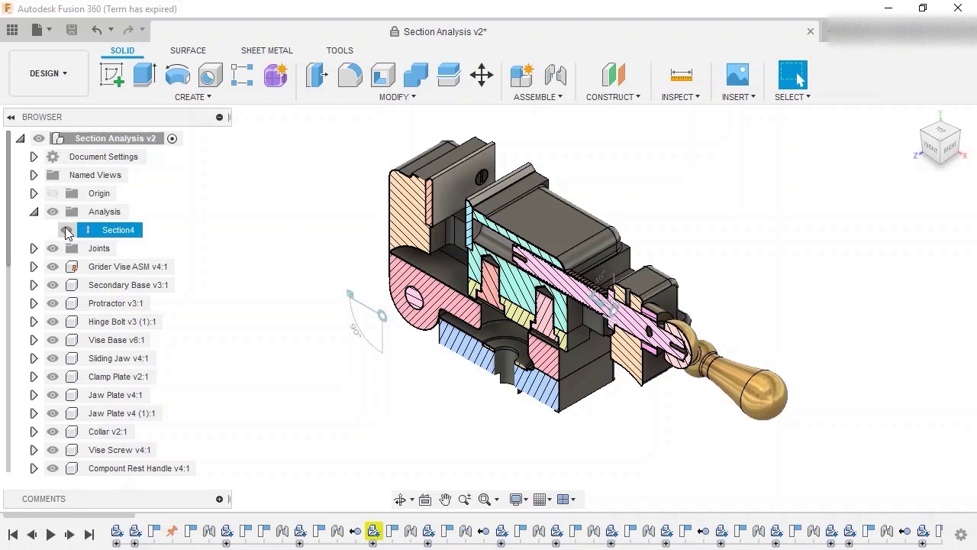
left_click(67, 232)
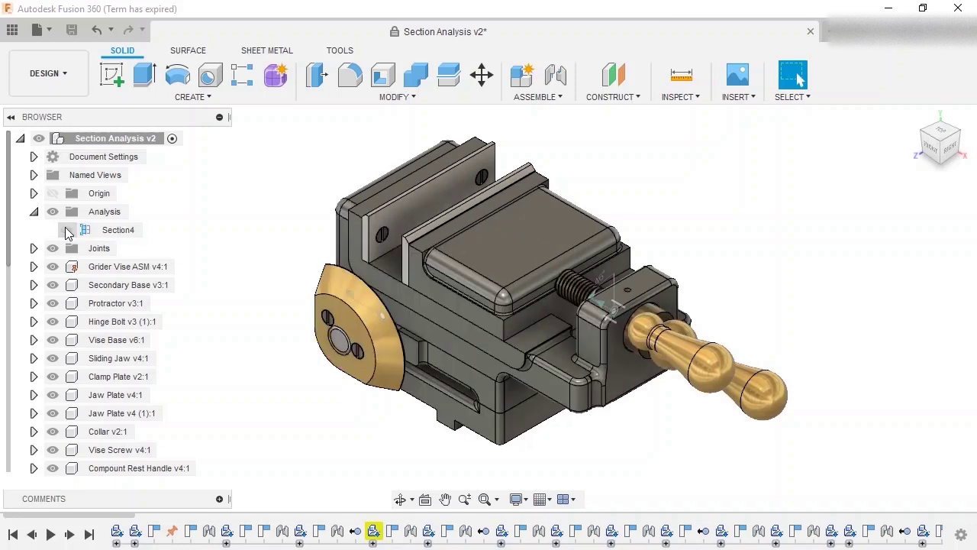
left_click(67, 233)
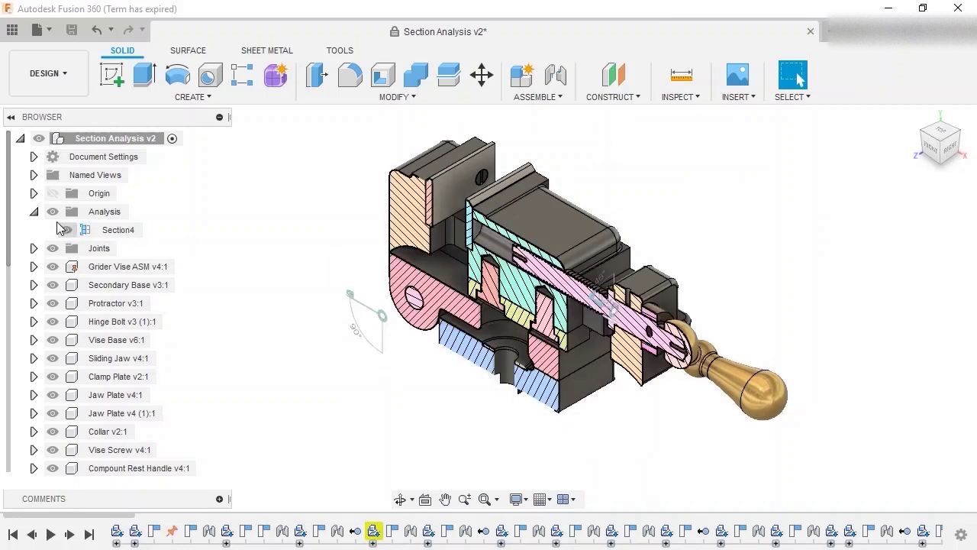
left_click(33, 211)
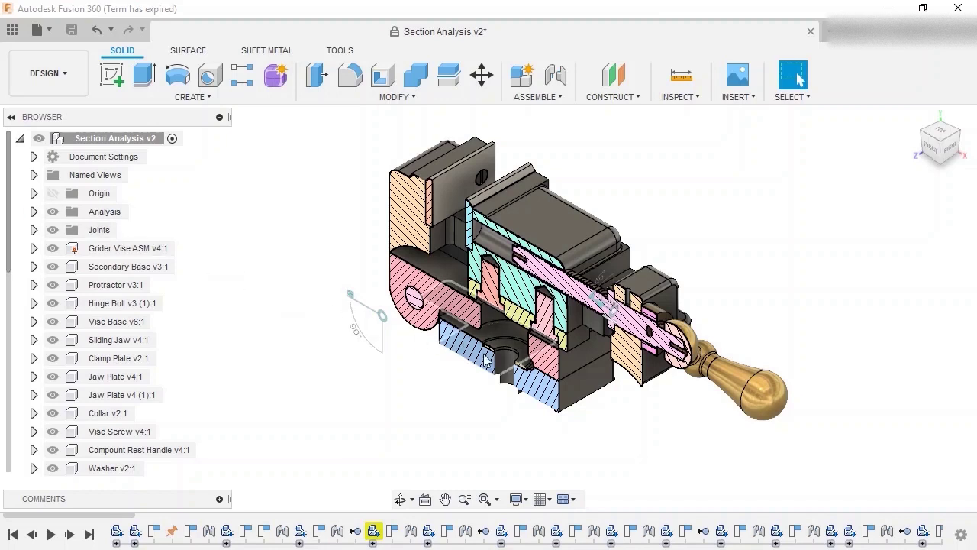
Step: Zoom in on the section where the vise screw's cross-hole meets the pinned handle end
scroll(669, 397, "up", 3)
scroll(669, 397, "up", 5)
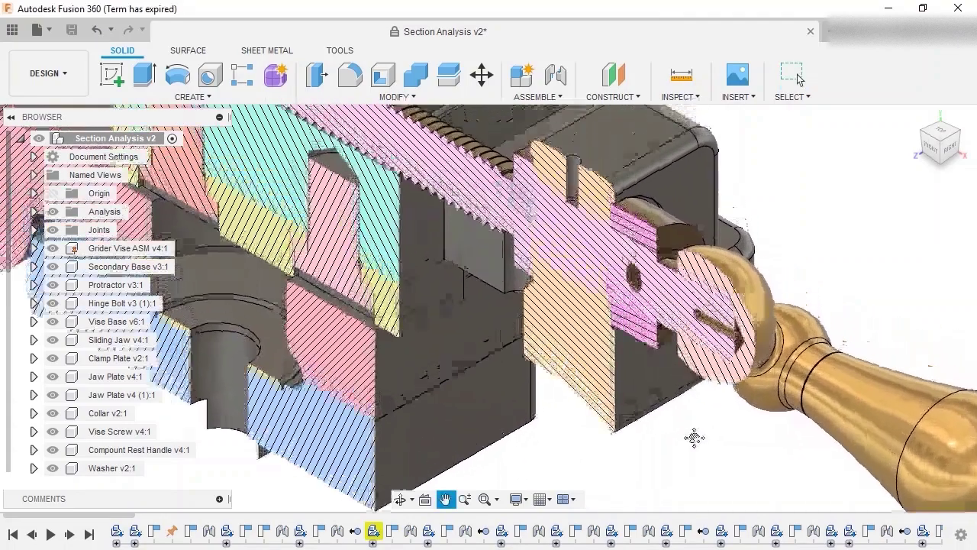
scroll(739, 405, "up", 4)
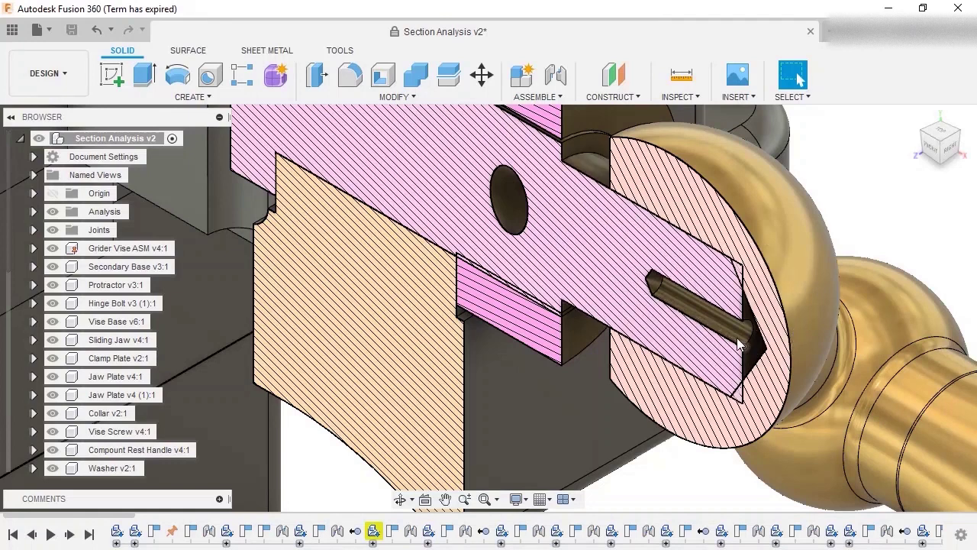
Step: Check Sliding Jaw, Vise Screw and Compound Rest Handle for interference, finding 0.003 in³
left_click(693, 97)
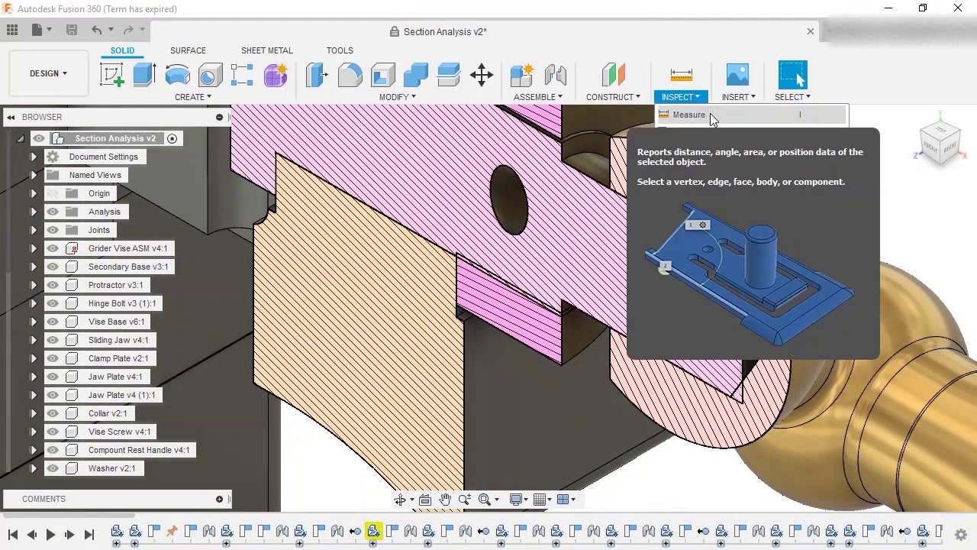
left_click(691, 133)
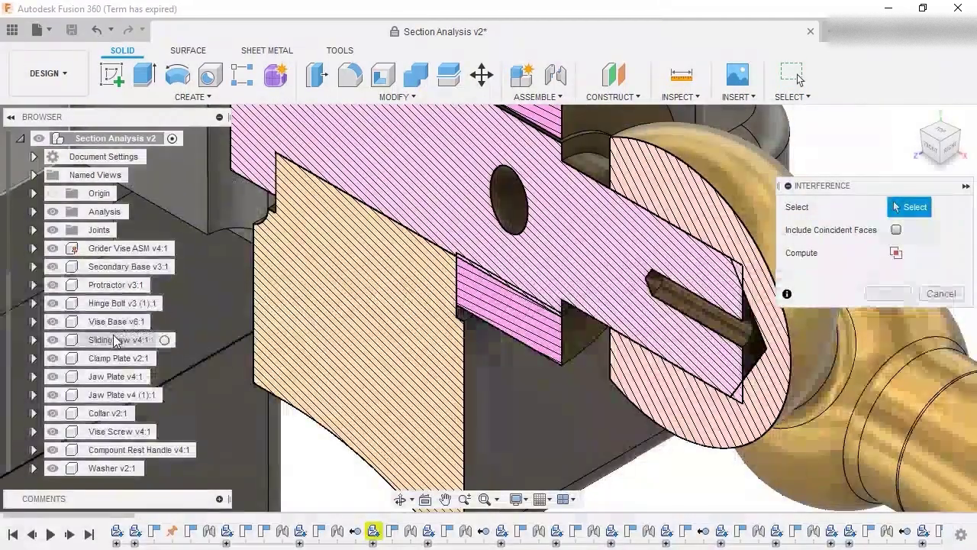
left_click(115, 340)
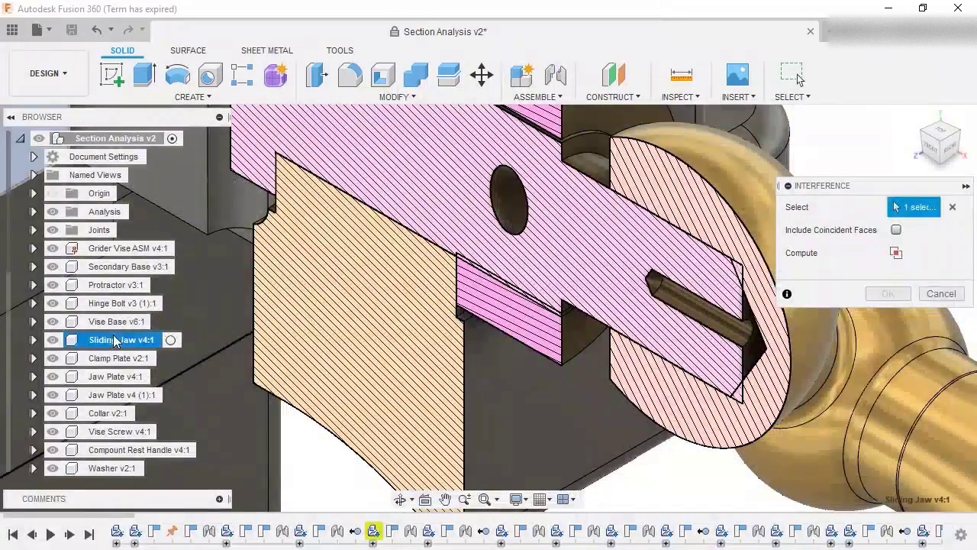
left_click(126, 433)
left_click(140, 451)
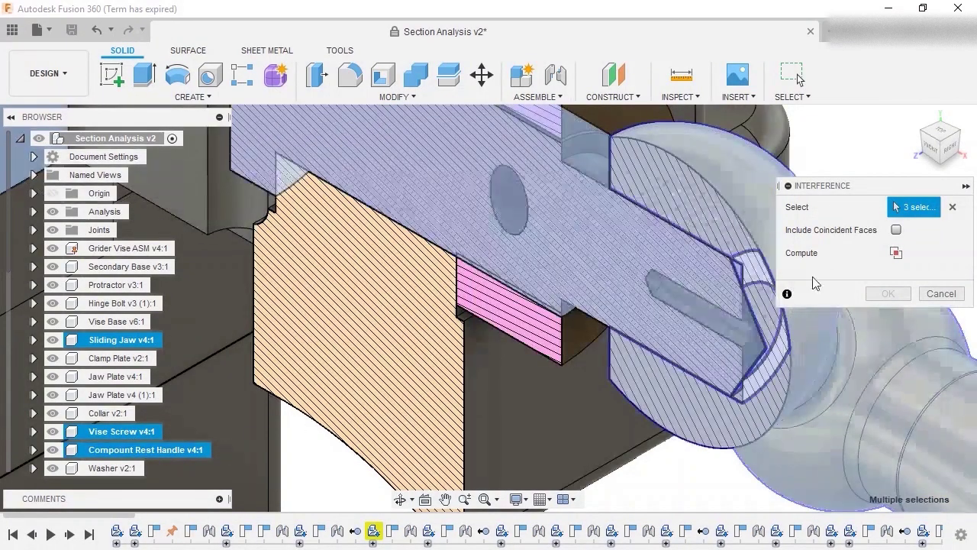
left_click(897, 254)
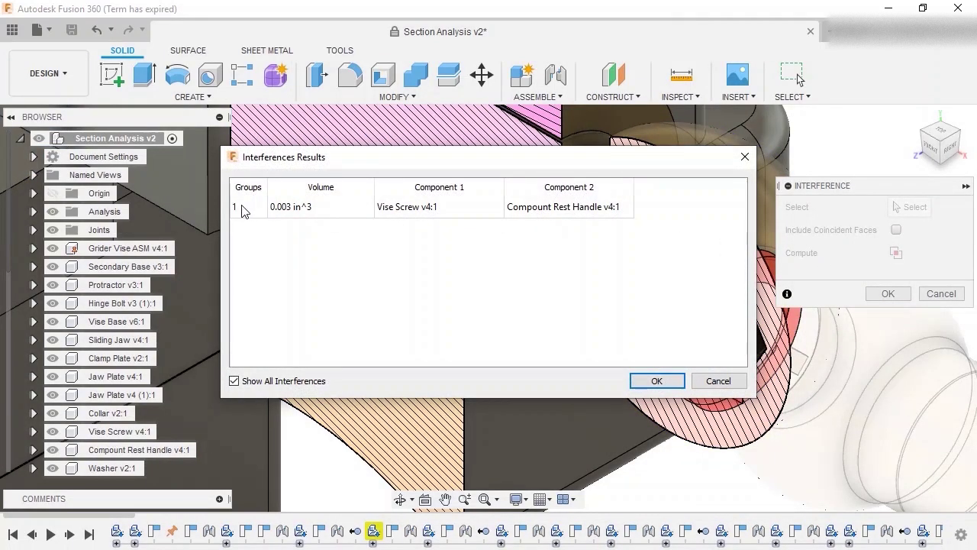
left_click_drag(406, 158, 268, 128)
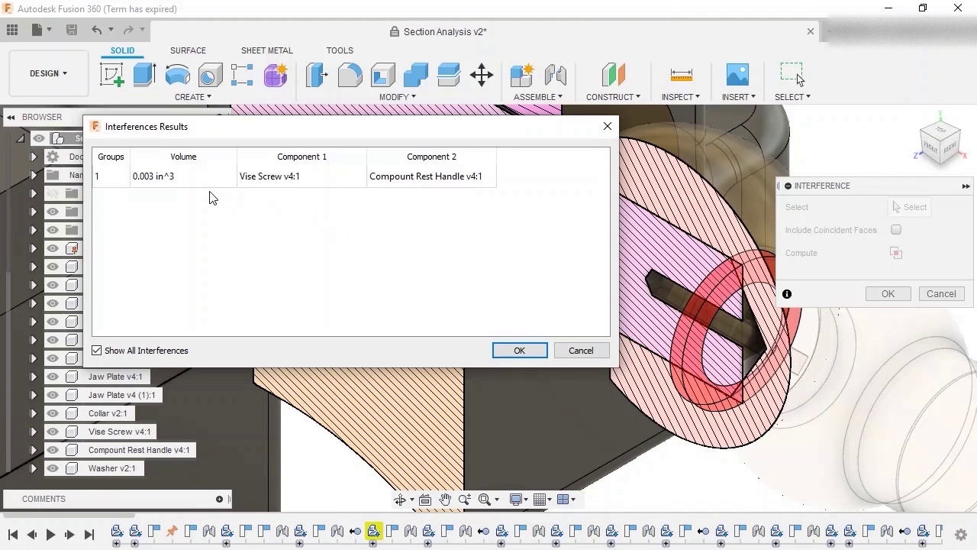
left_click(519, 350)
Step: Measure the 1.112 in gap from the bore's end wall to the screw end, then clear the picks
middle_click_drag(532, 355, 706, 416)
left_click(797, 74)
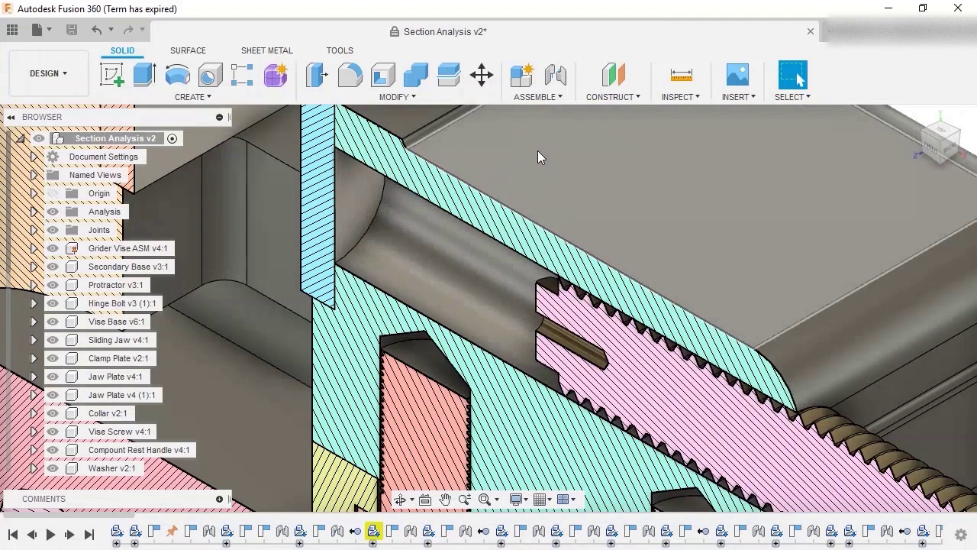
left_click(684, 81)
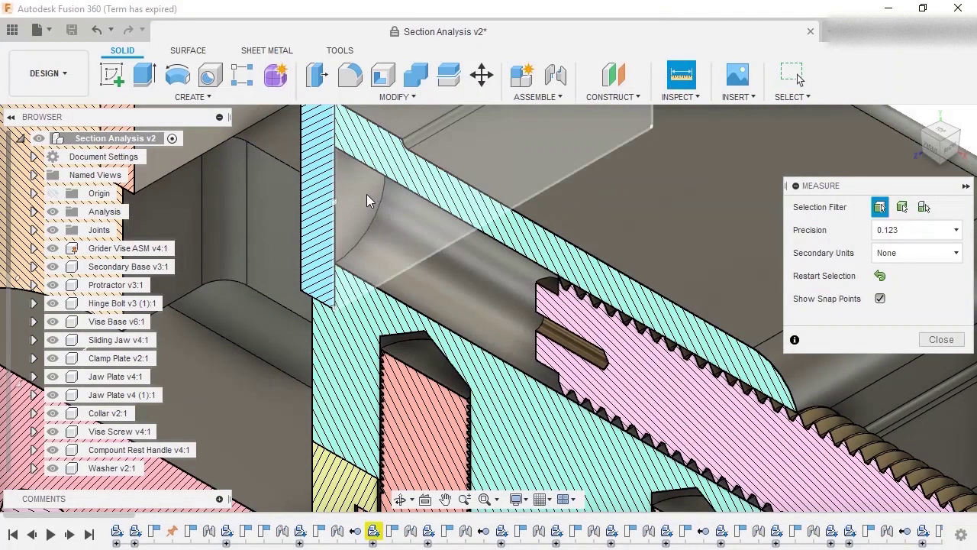
left_click(367, 197)
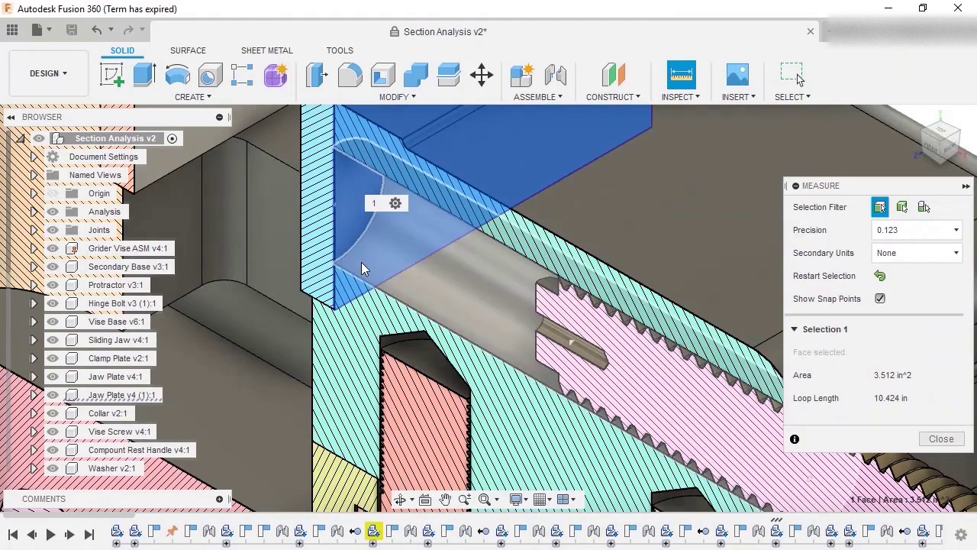
middle_click_drag(366, 201, 474, 307, "shift")
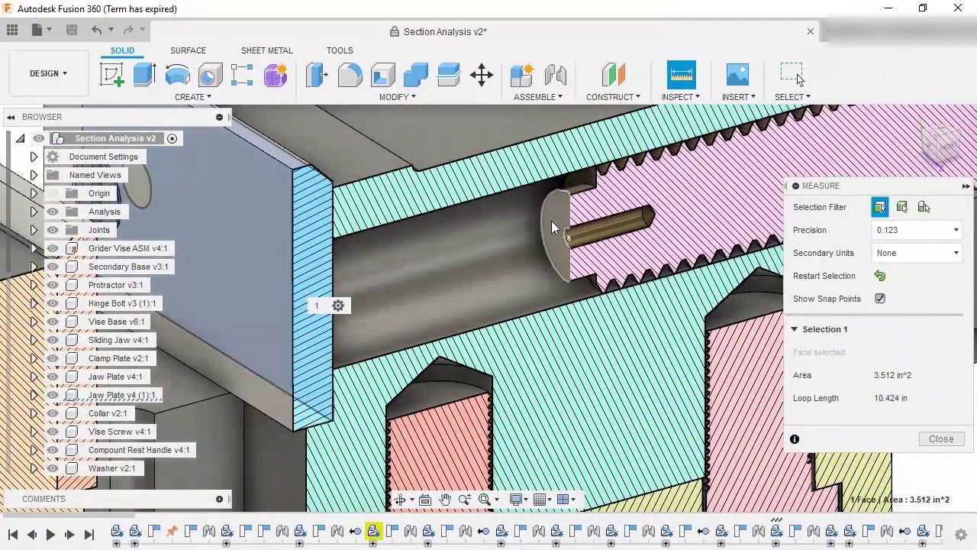
left_click(556, 227)
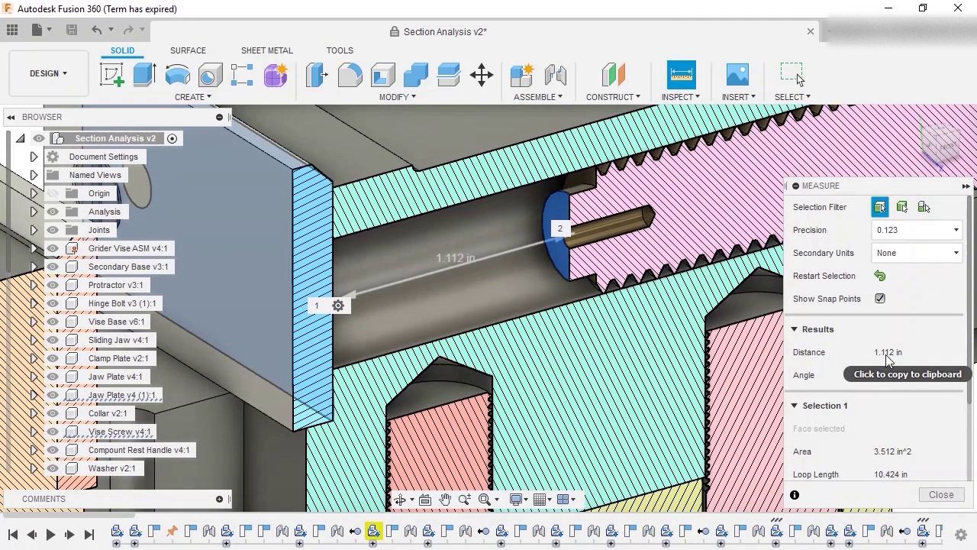
left_click(880, 276)
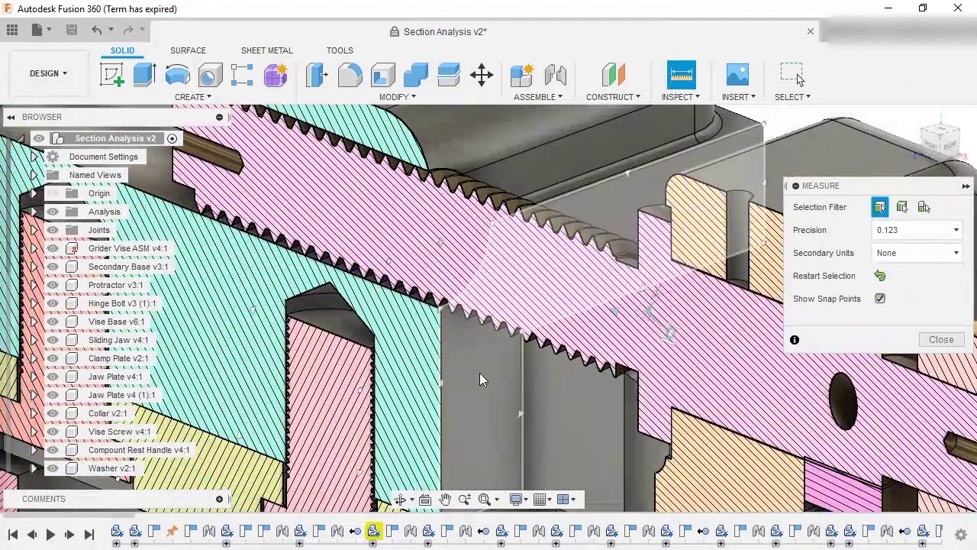
Step: Measure from the first face to the collar face, reading 1.112 in and 0.0 deg
left_click(479, 372)
middle_click_drag(490, 323, 439, 332, "shift")
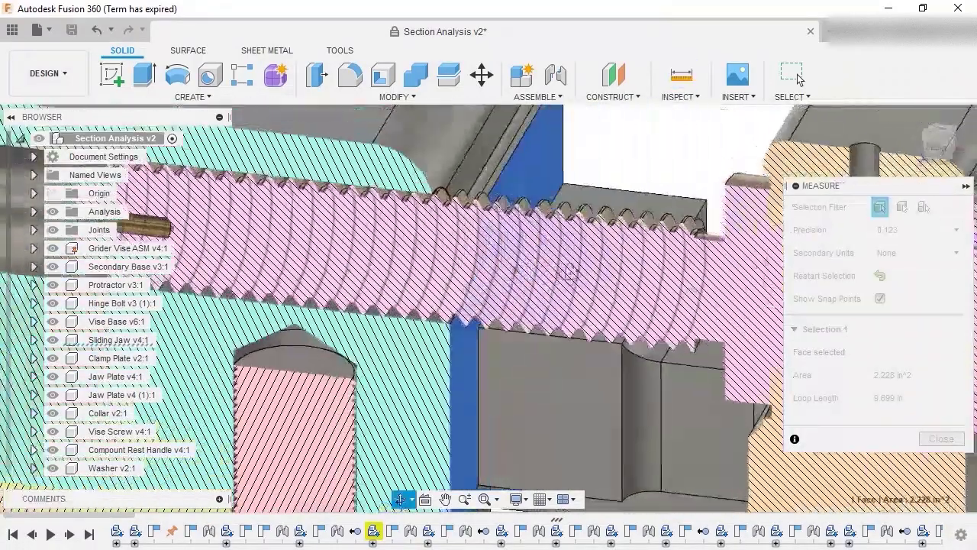
middle_click_drag(568, 270, 704, 212, "shift")
left_click(706, 210)
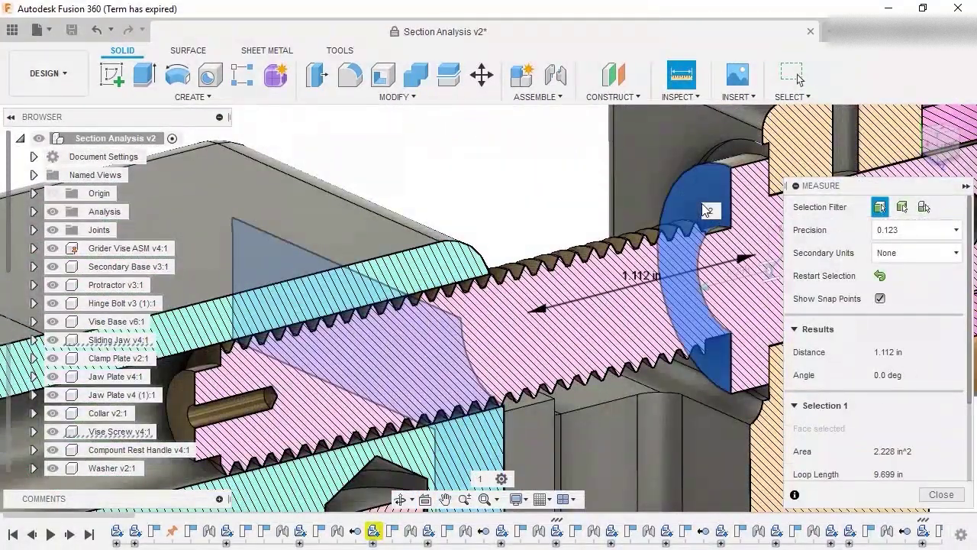